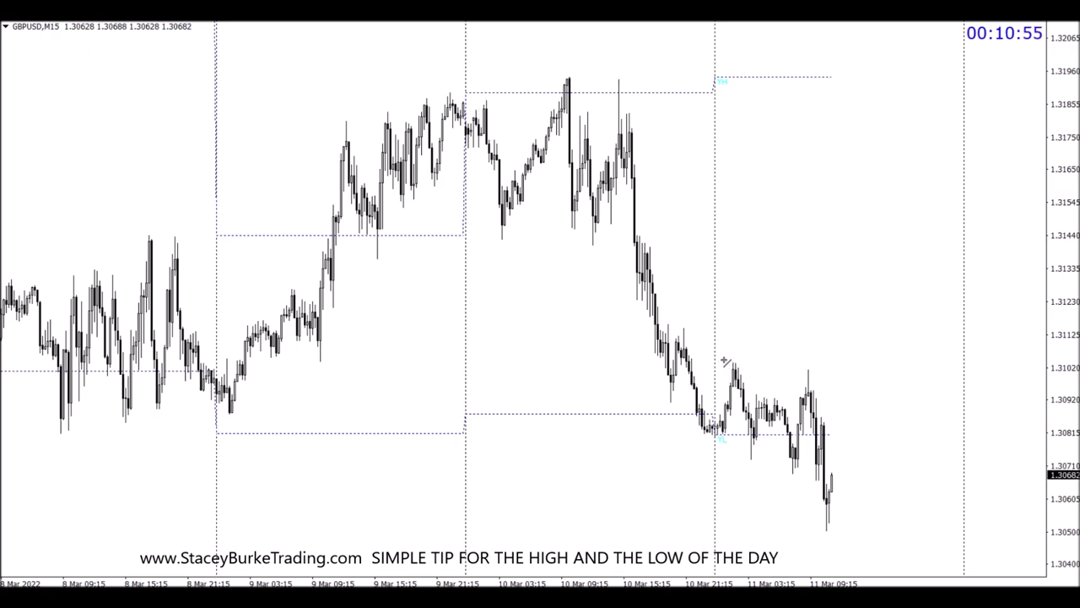
Step: Draw horizontal trend lines on GBPUSD M15 across the 11 March swings at about 1.3104, 1.3073, 1.3068 and 1.3094
drag(724, 362, 873, 361)
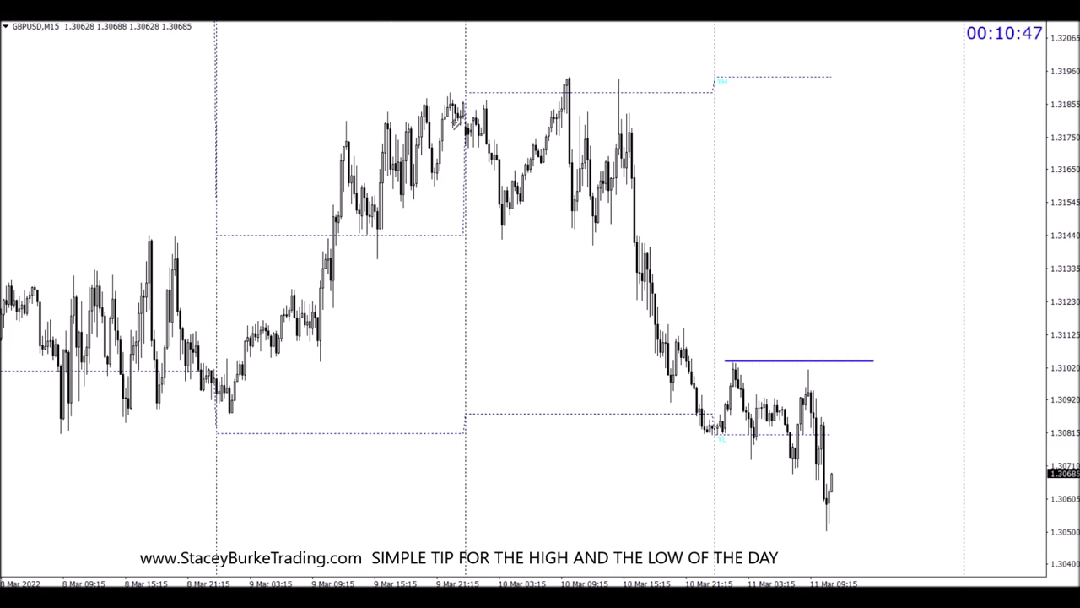
drag(742, 460, 793, 460)
drag(791, 473, 844, 474)
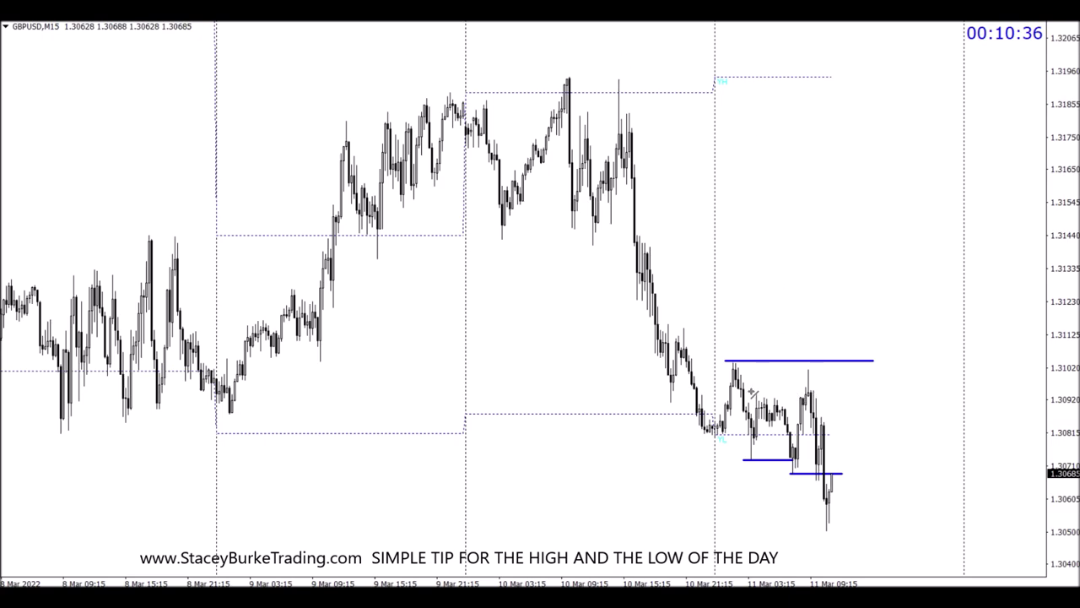
drag(752, 393, 835, 393)
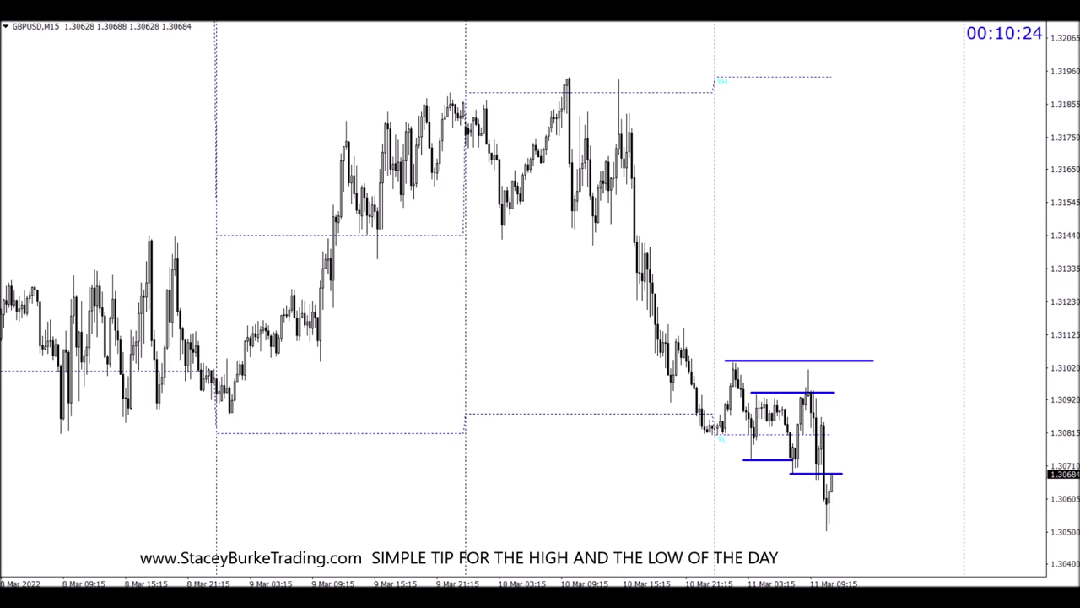
Step: Extend the roughly 1.3094 trend line back in time to the start of the 11 March session
key(plus)
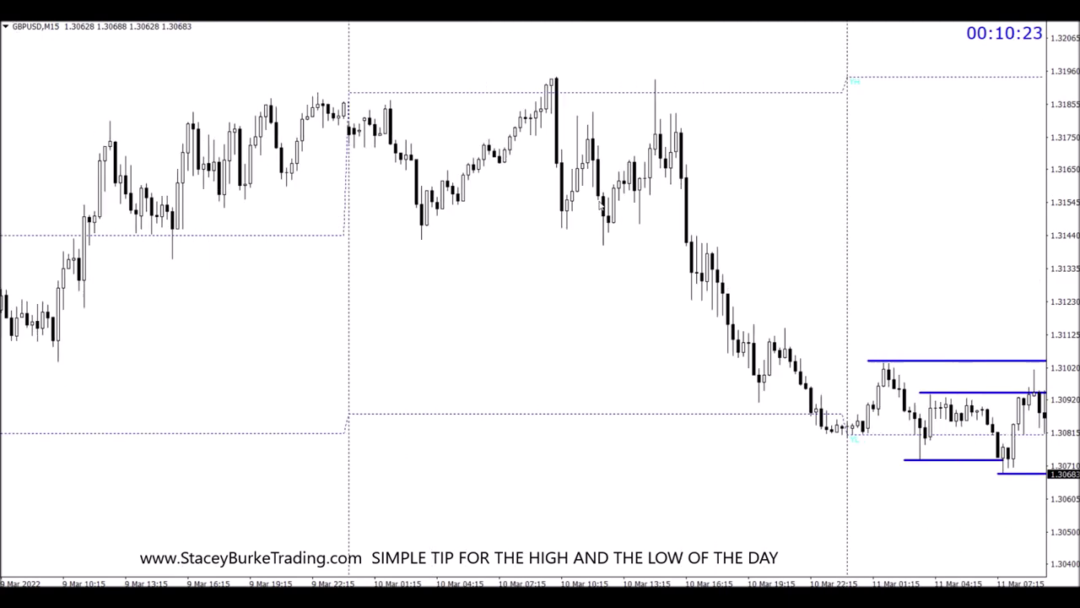
key(End)
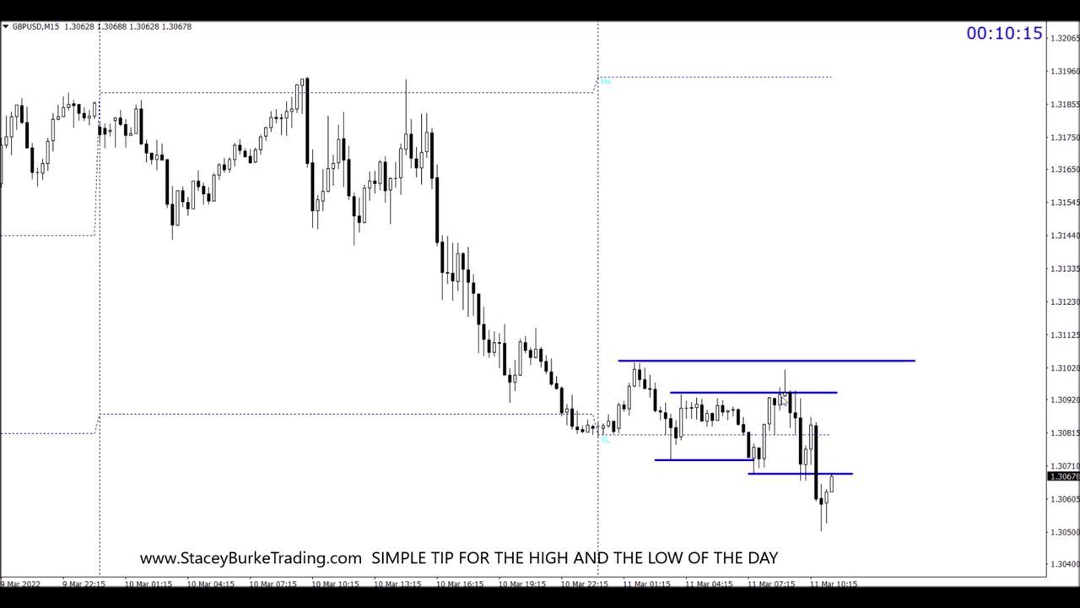
double_click(673, 394)
drag(672, 393, 604, 395)
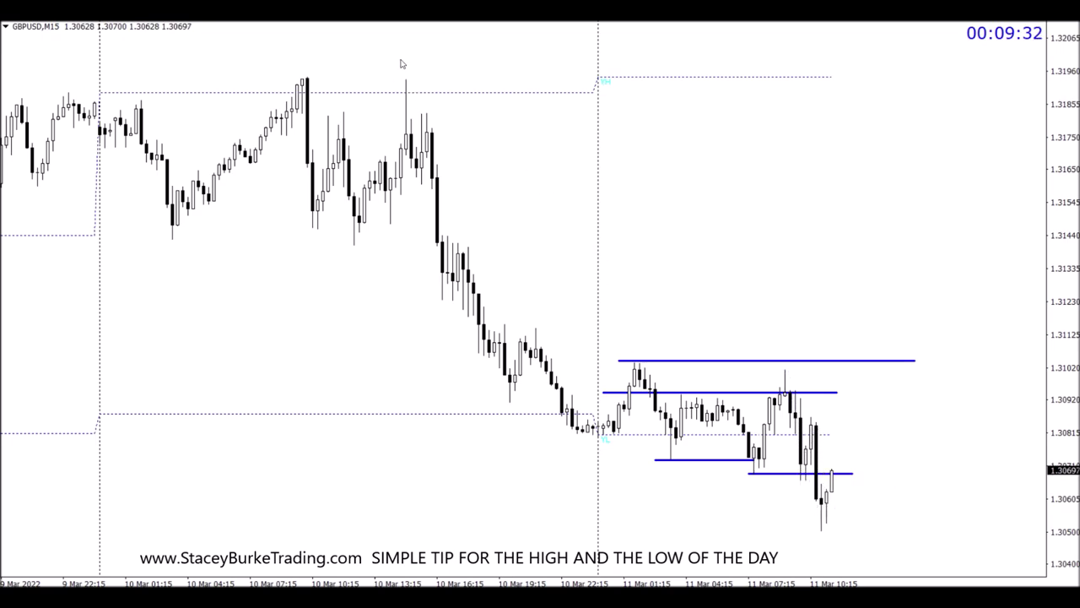
Step: Draw horizontal trend lines beneath the 10 March range at about 1.3143 and from the 11 March low at about 1.3050
drag(171, 238, 479, 238)
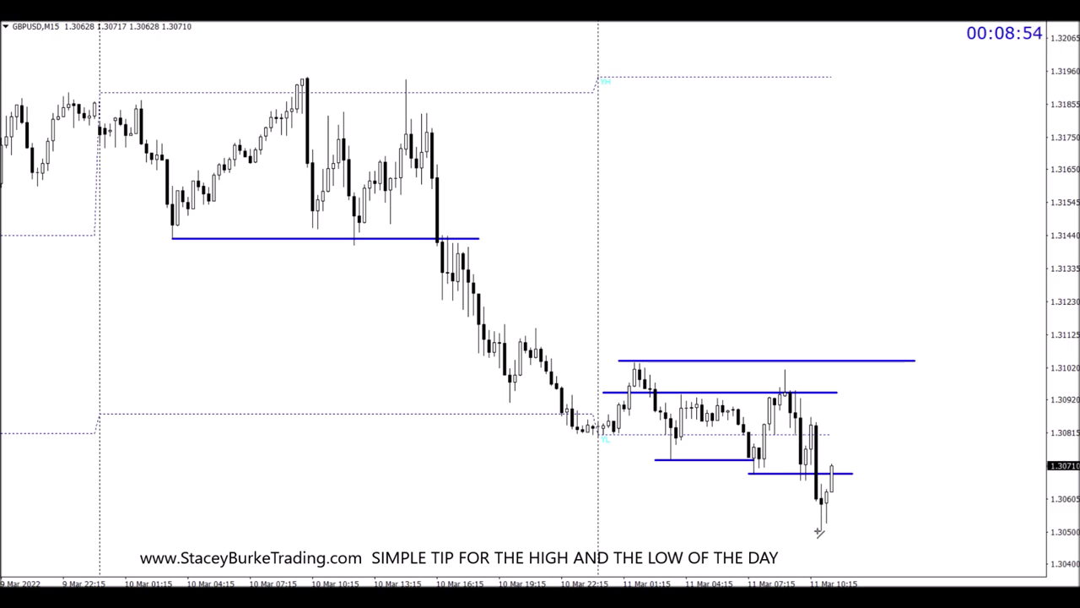
drag(817, 531, 951, 530)
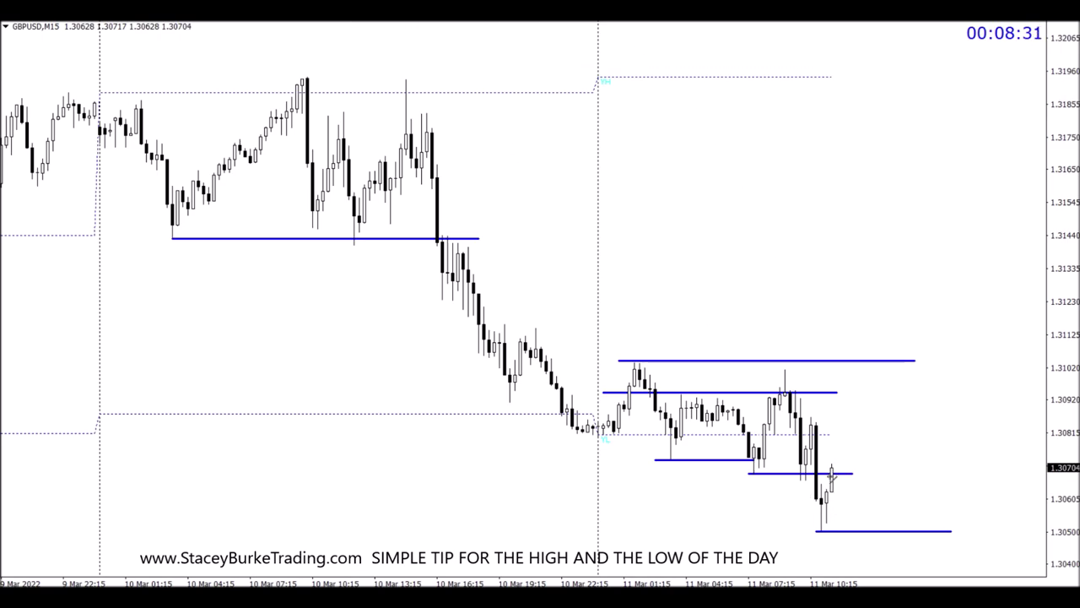
Step: Draw a short line forward from the latest GBPUSD candles at about 1.3065 and select it for adjustment
mouse_move(821, 484)
mouse_down()
mouse_move(936, 484)
mouse_move(878, 495)
mouse_up()
double_click(870, 486)
double_click(877, 493)
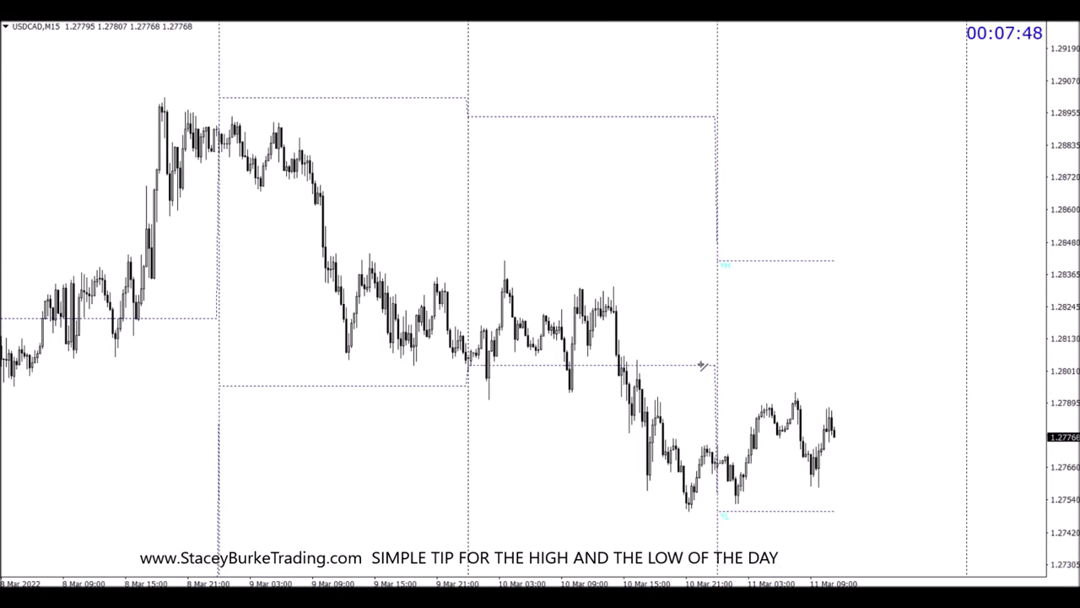
Step: Draw horizontal trend lines on USDCAD M15 for 11 March at the highs of about 1.2790 and 1.2794 and the low of about 1.2758
drag(761, 401, 802, 401)
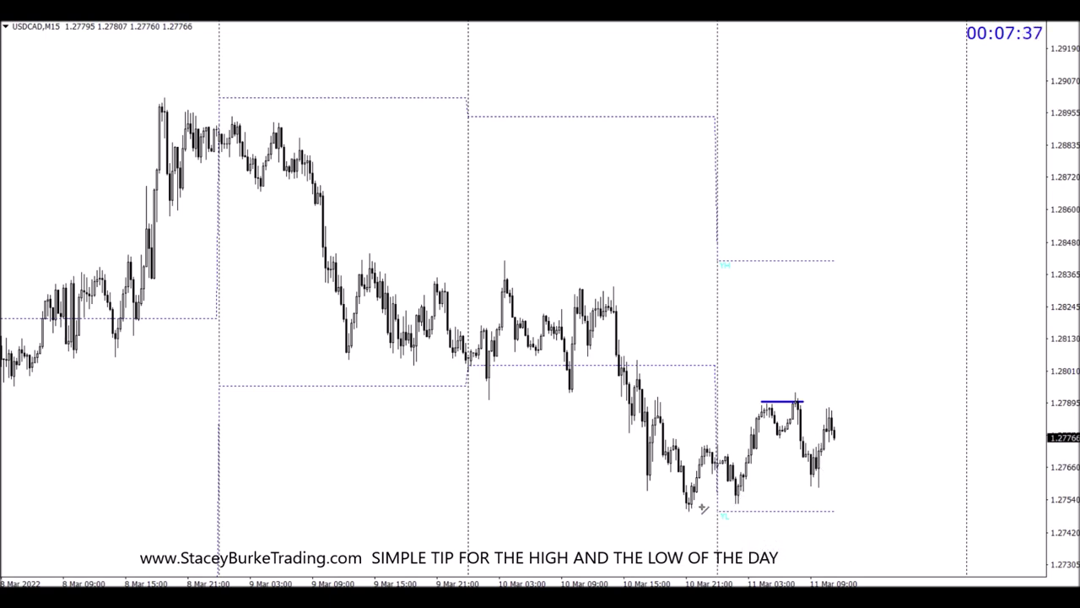
mouse_move(803, 507)
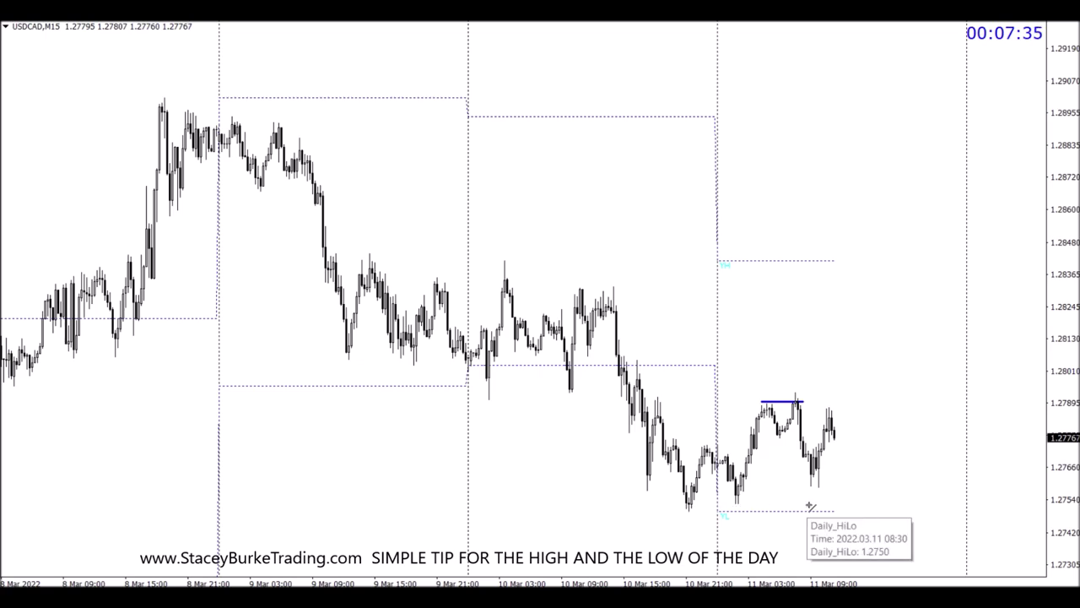
drag(808, 487, 915, 487)
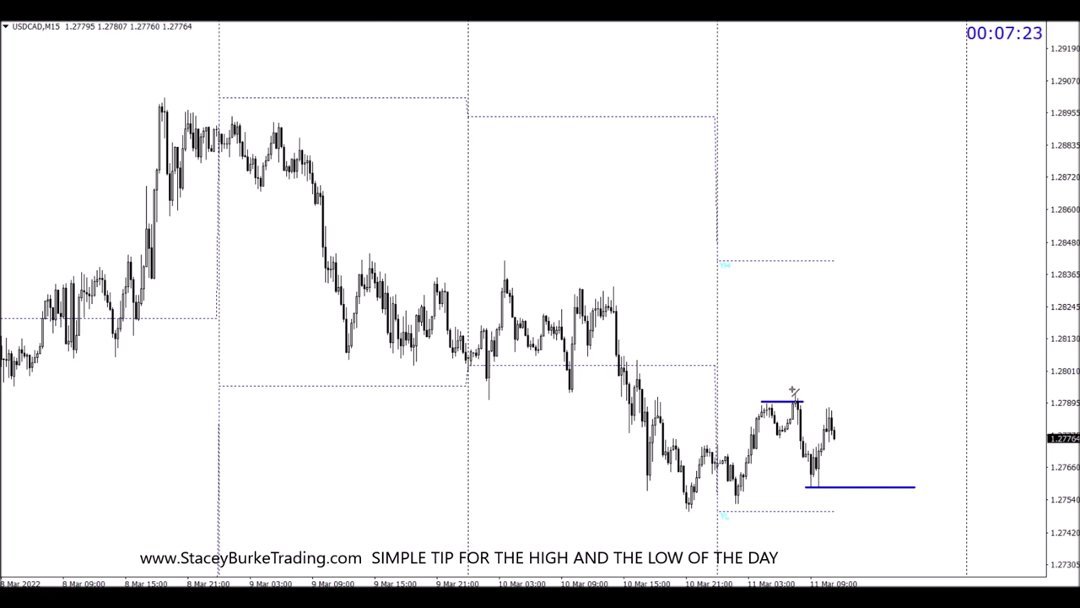
drag(793, 390, 909, 391)
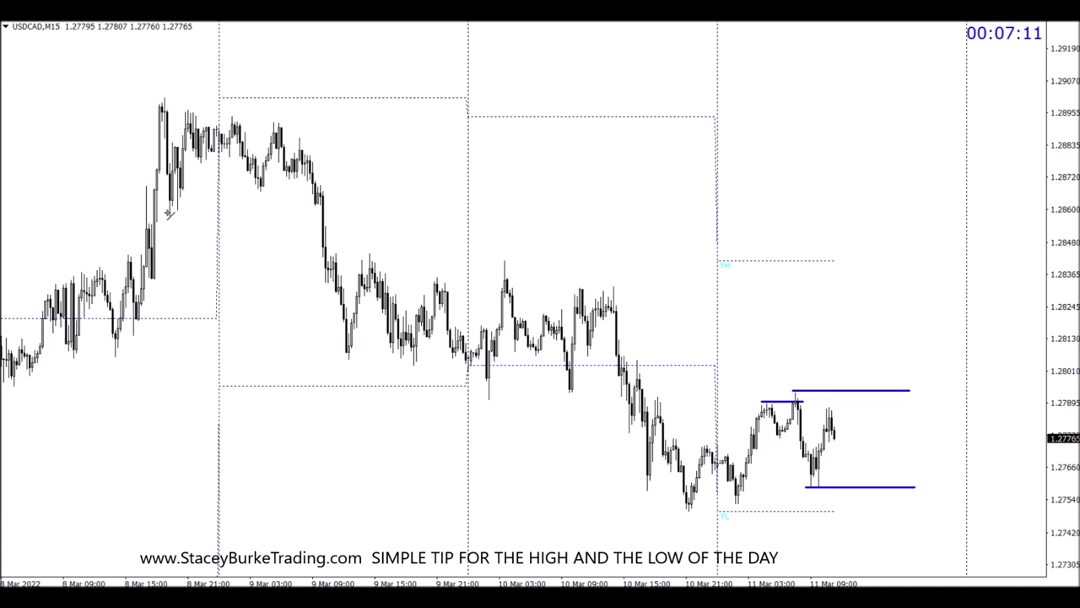
Step: Outline the USDCAD range across 8 and 9 March with horizontal trend lines at about 1.2858, 1.2867 and 1.2897
drag(169, 213, 356, 214)
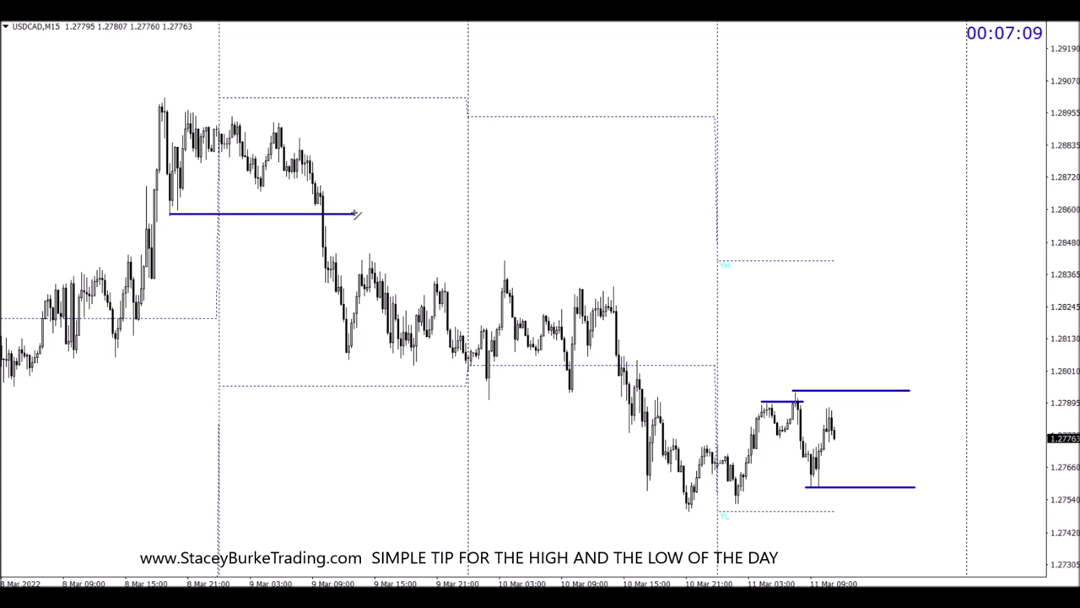
double_click(223, 215)
double_click(223, 215)
drag(222, 191, 331, 191)
drag(185, 109, 335, 109)
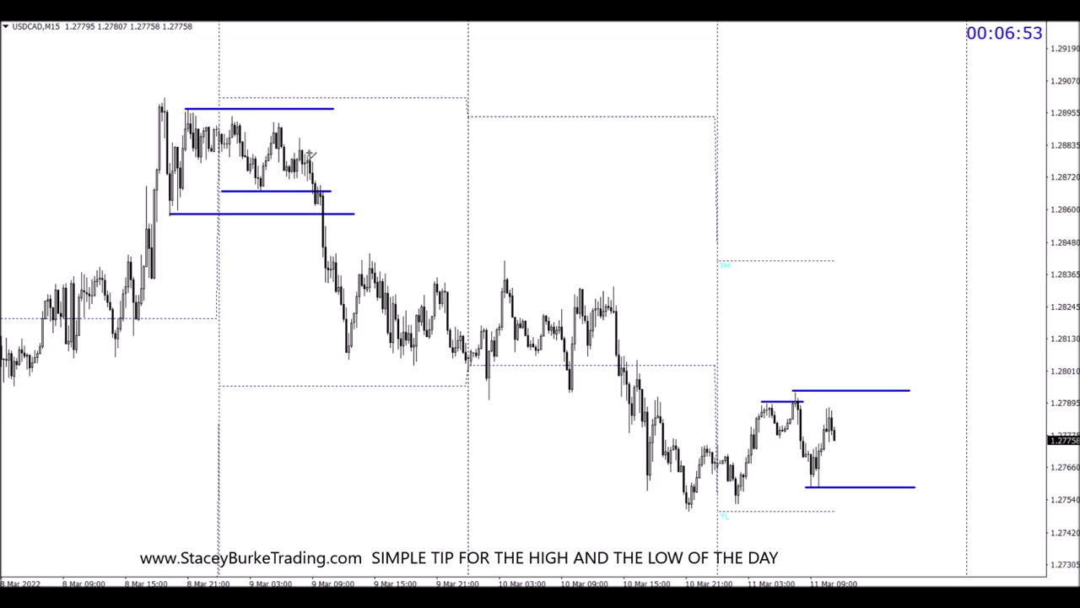
Step: Mark the smaller swings inside the 8 to 9 March USDCAD range with short lines at about 1.2871, 1.2878 and 1.2891
drag(281, 178, 317, 179)
drag(322, 178, 326, 180)
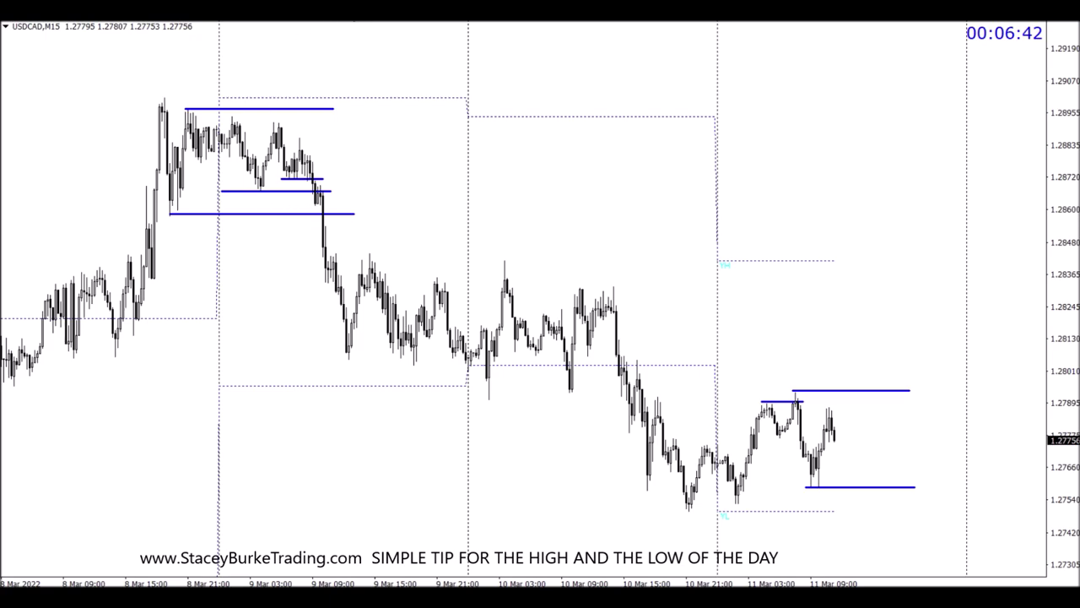
drag(193, 160, 240, 161)
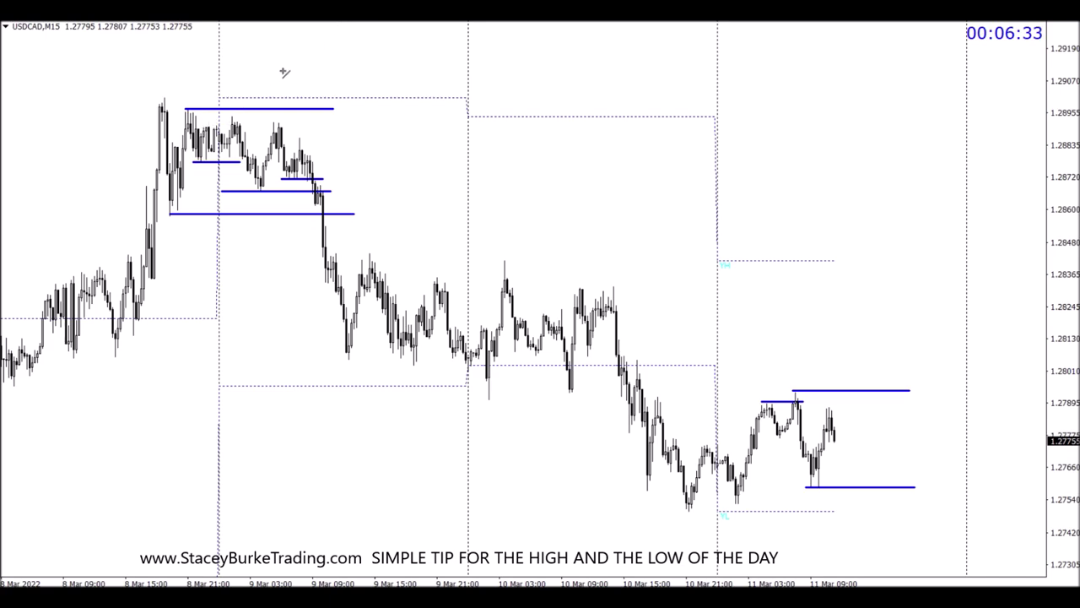
drag(200, 126, 231, 125)
scroll(348, 290, up, 3)
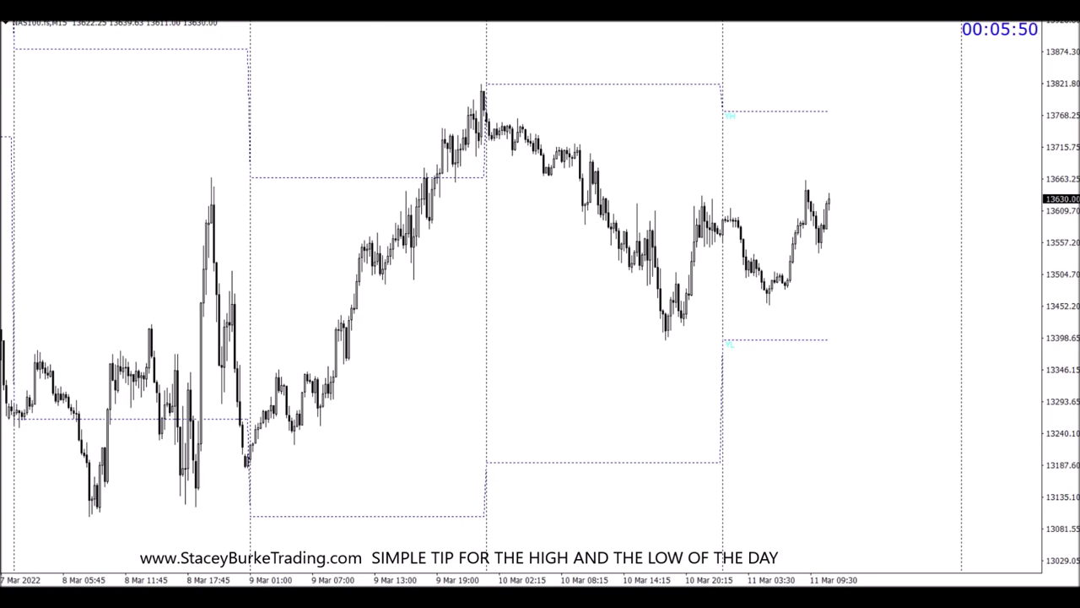
Step: Draw horizontal trend lines on NAS100 M15 around the 11 March swings at about 13615, 13636, 13452, 13510 and 13538
drag(731, 208, 810, 206)
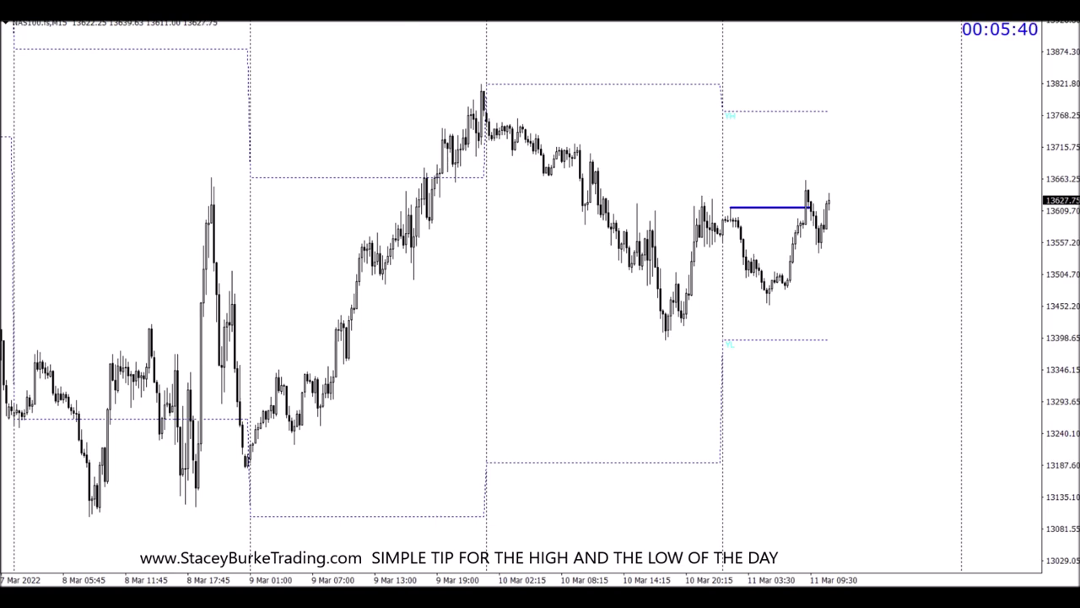
drag(699, 195, 830, 194)
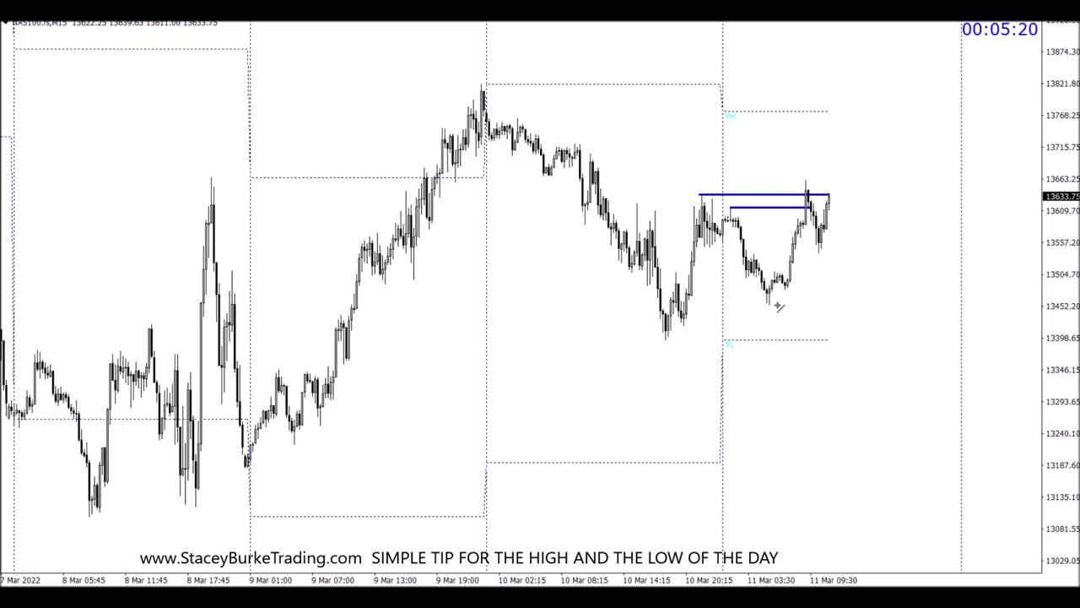
drag(784, 306, 638, 306)
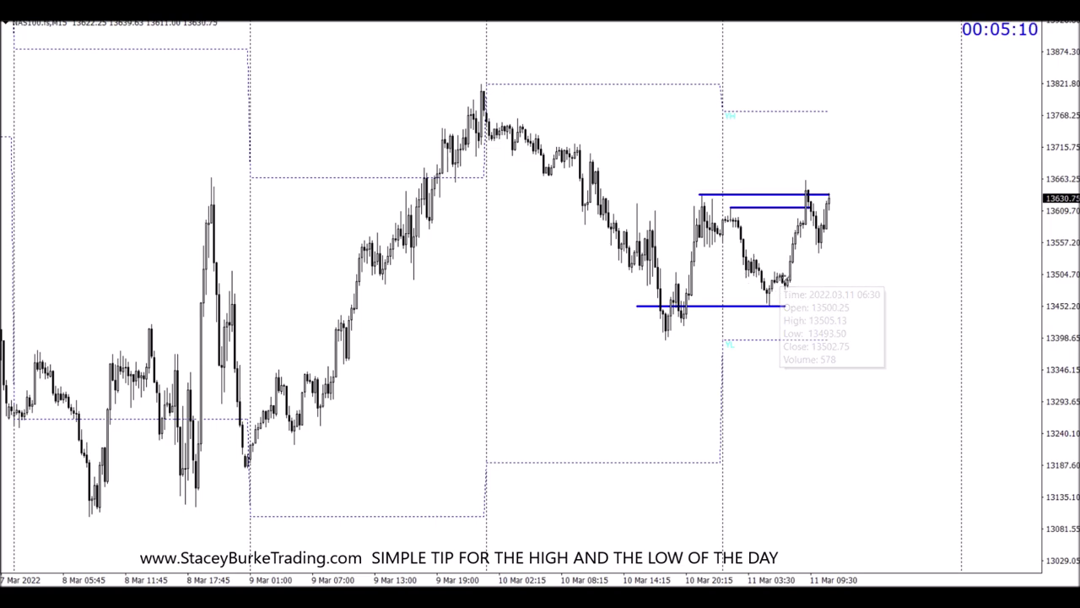
drag(769, 271, 801, 270)
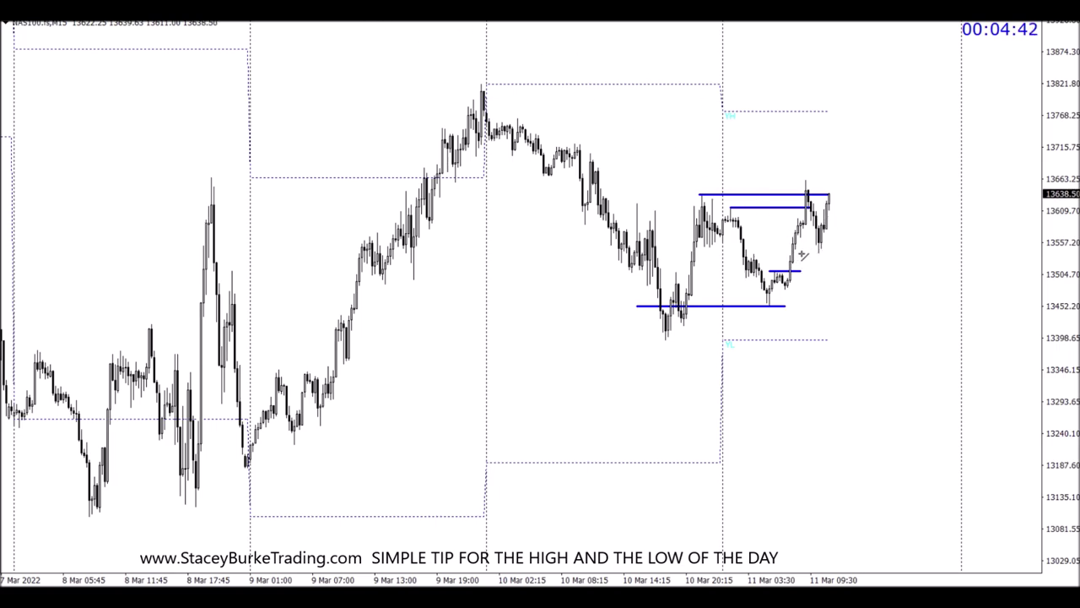
drag(804, 253, 868, 253)
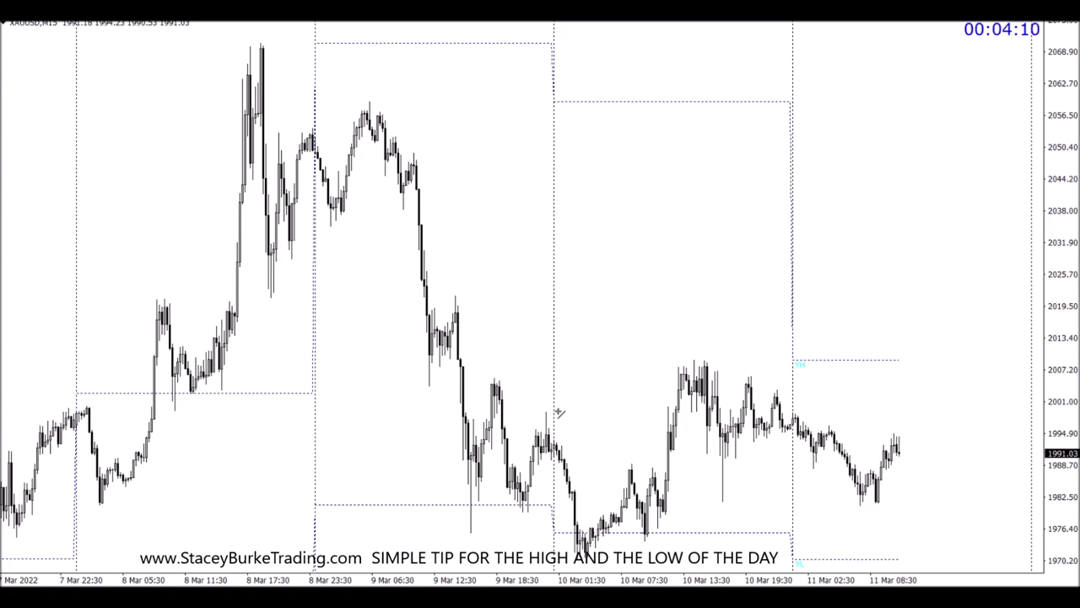
Step: Draw horizontal trend lines on XAUUSD M15 around the 10 March open at about 1999, 1994 and 1980
drag(538, 412, 677, 410)
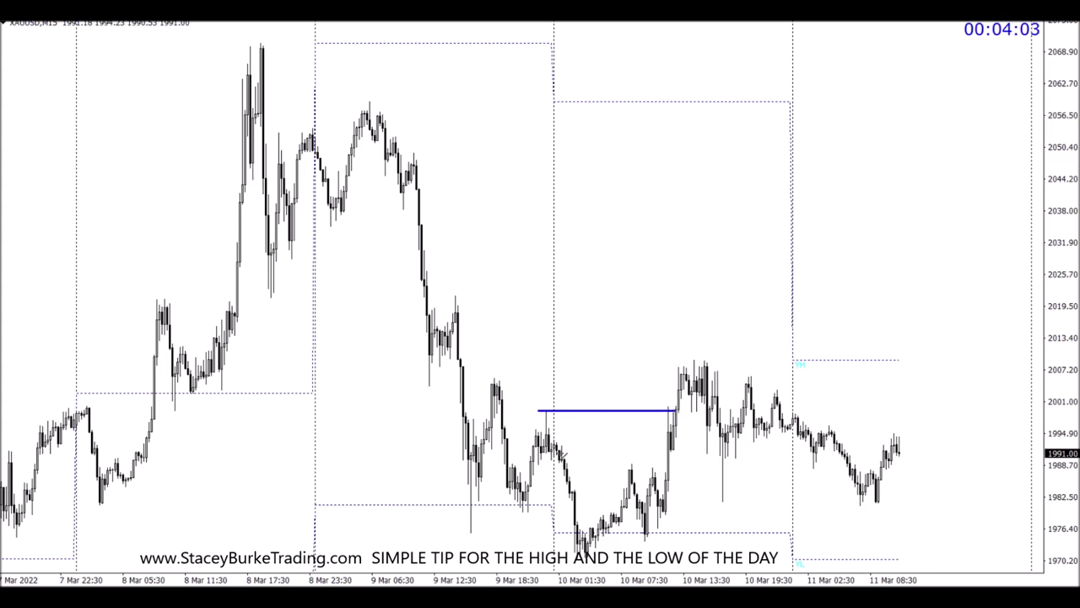
drag(550, 439, 673, 439)
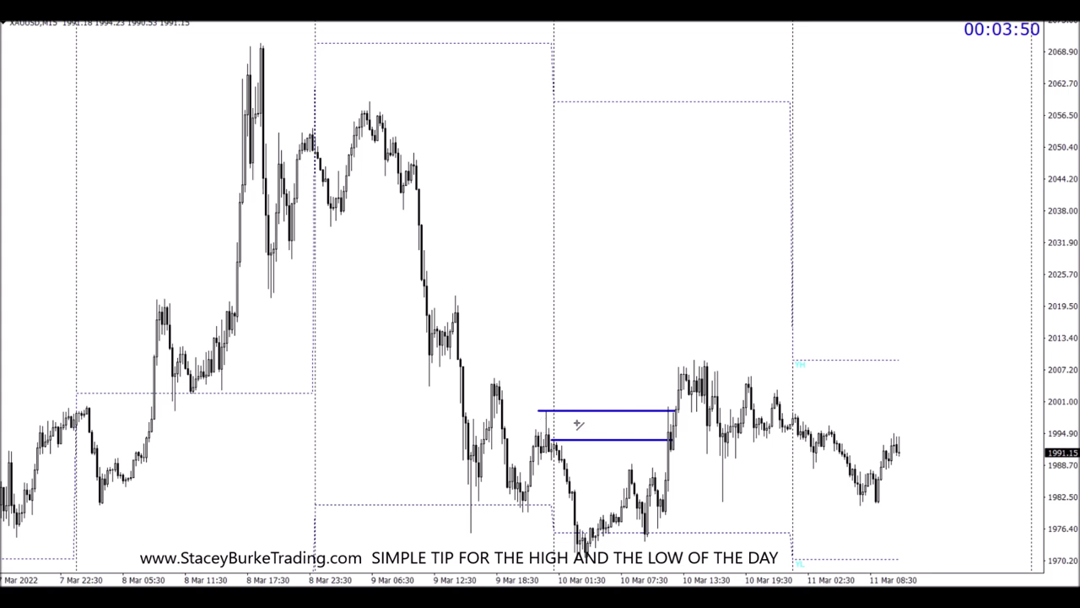
drag(514, 511, 584, 512)
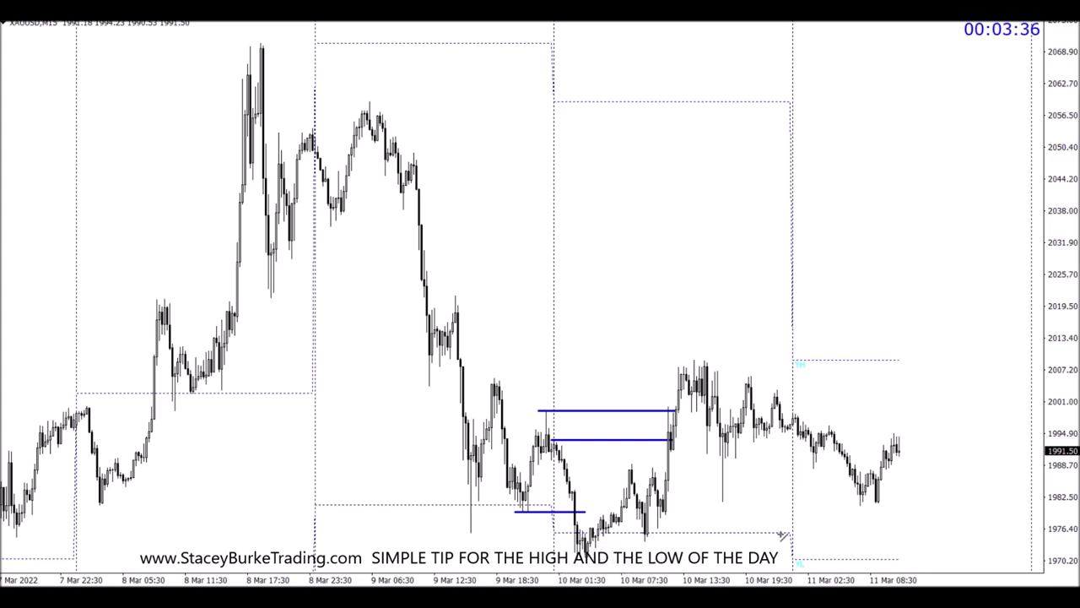
Step: Mark the 11 March XAUUSD levels with trend lines at about 1983, 1999, 2000, 1988 and 1996
drag(659, 494, 975, 494)
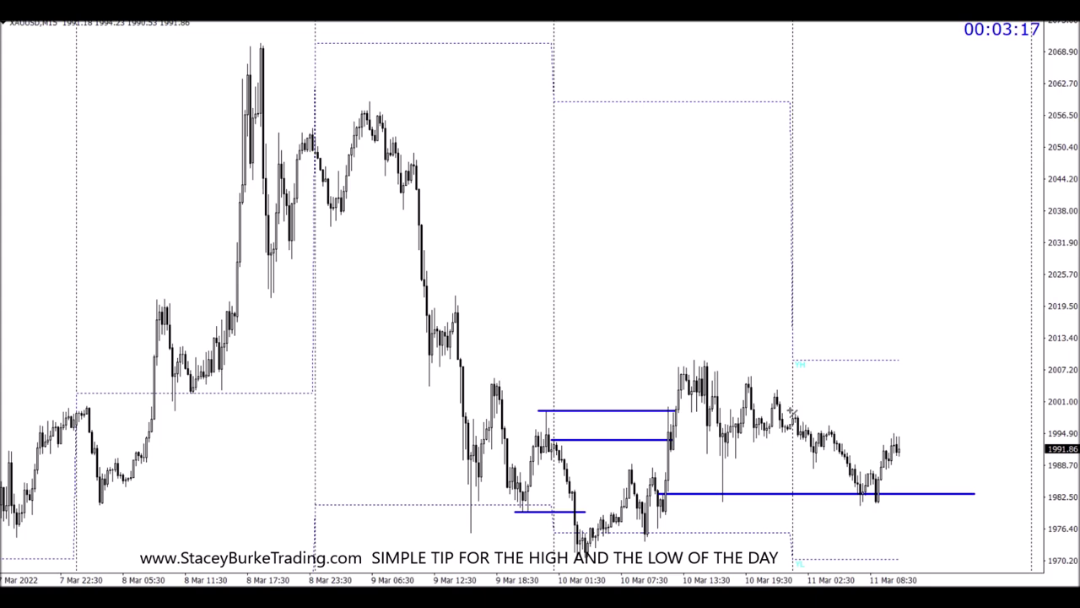
drag(789, 411, 982, 411)
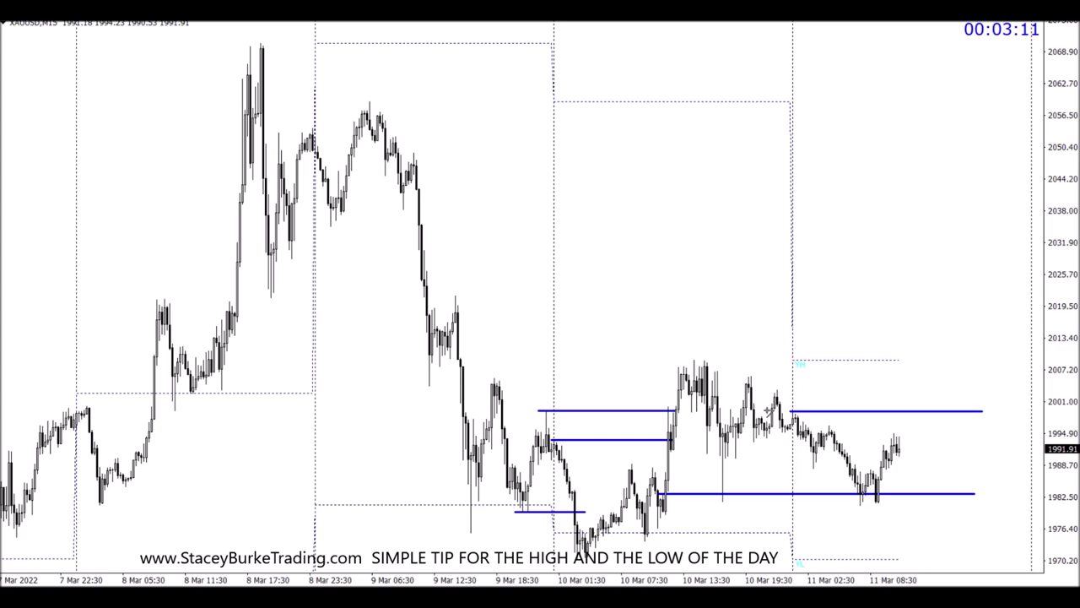
drag(769, 408, 994, 408)
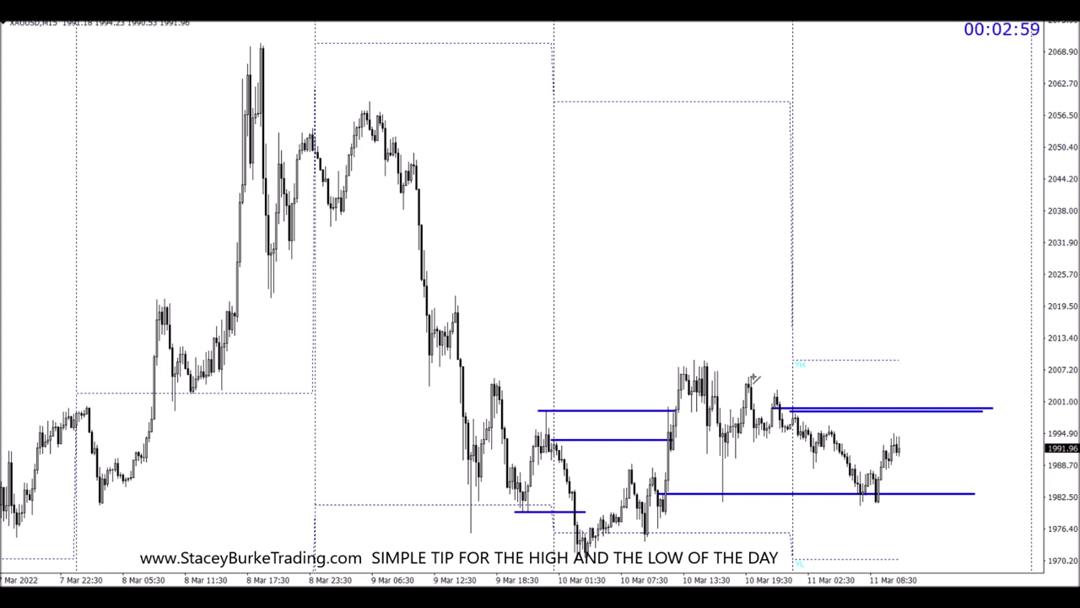
drag(808, 468, 869, 465)
drag(825, 427, 996, 427)
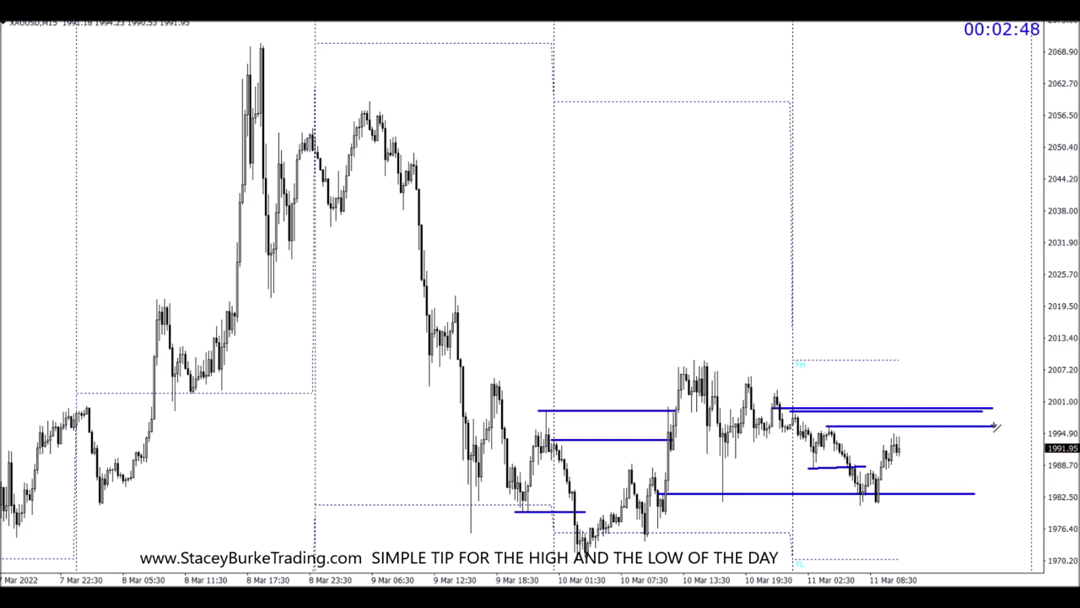
Step: Shorten and level the slightly slanted trend line at about 1988 under the early 11 March XAUUSD low
scroll(877, 470, up, 2)
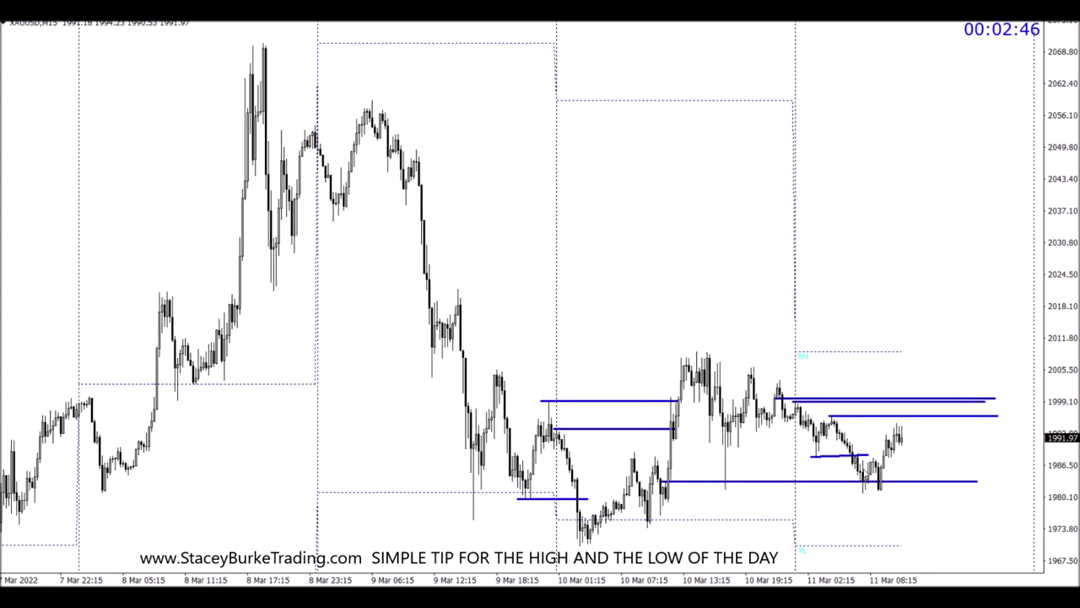
double_click(867, 456)
drag(868, 456, 861, 456)
click(884, 463)
Step: Draw two short horizontal lines near the latest XAUUSD swing, at about 1988 and at the low of about 1981
drag(870, 456, 923, 458)
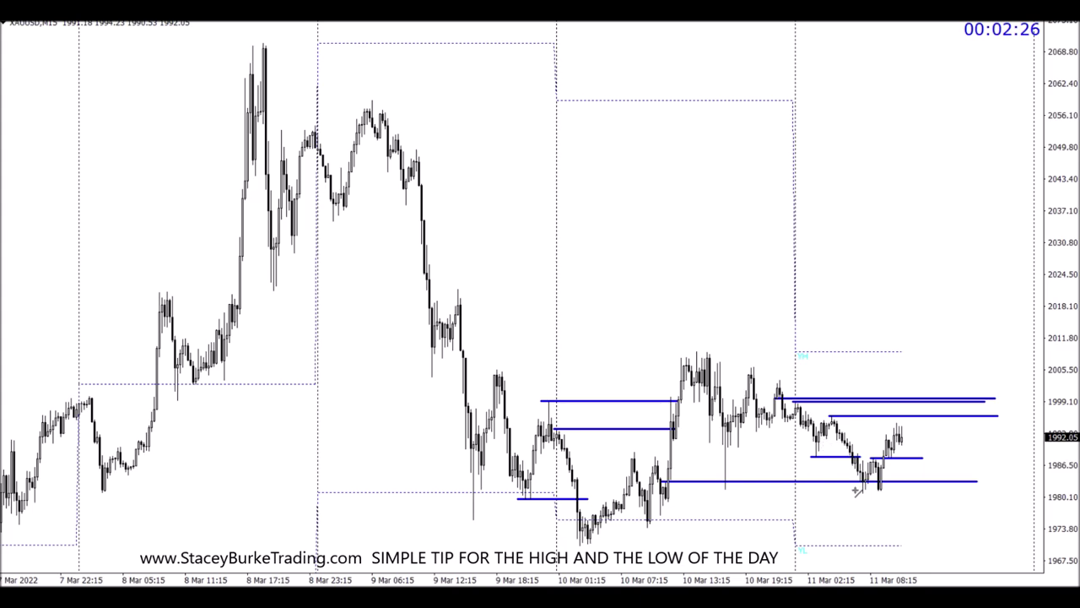
drag(856, 492, 891, 492)
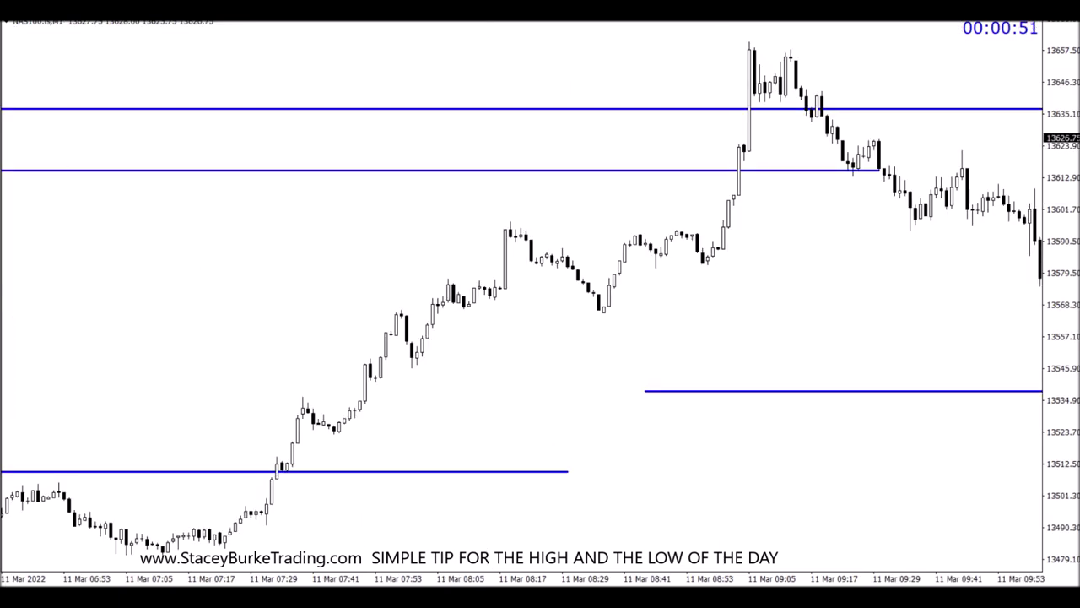
Step: Draw a small rectangle on the NAS100 M1 chart around the candles between about 13490 and 13502, just before the break of the 13510 line
click(22, 10)
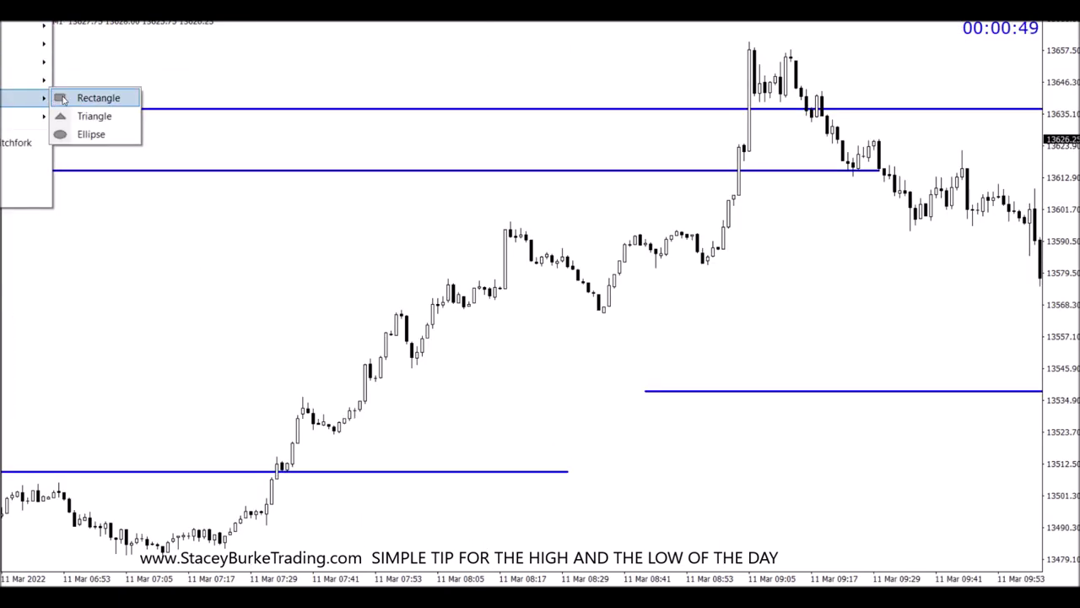
click(63, 100)
drag(251, 493, 278, 530)
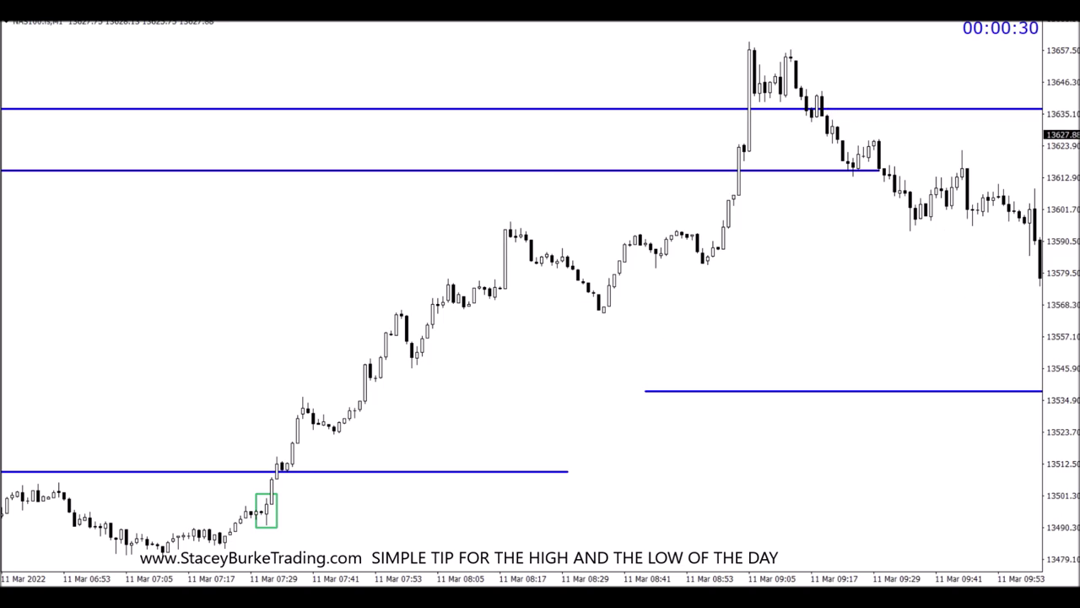
Step: Draw a horizontal line at about 13566 on NAS100, from the pullback low before the 11 March high across to the later decline
scroll(543, 178, down, 3)
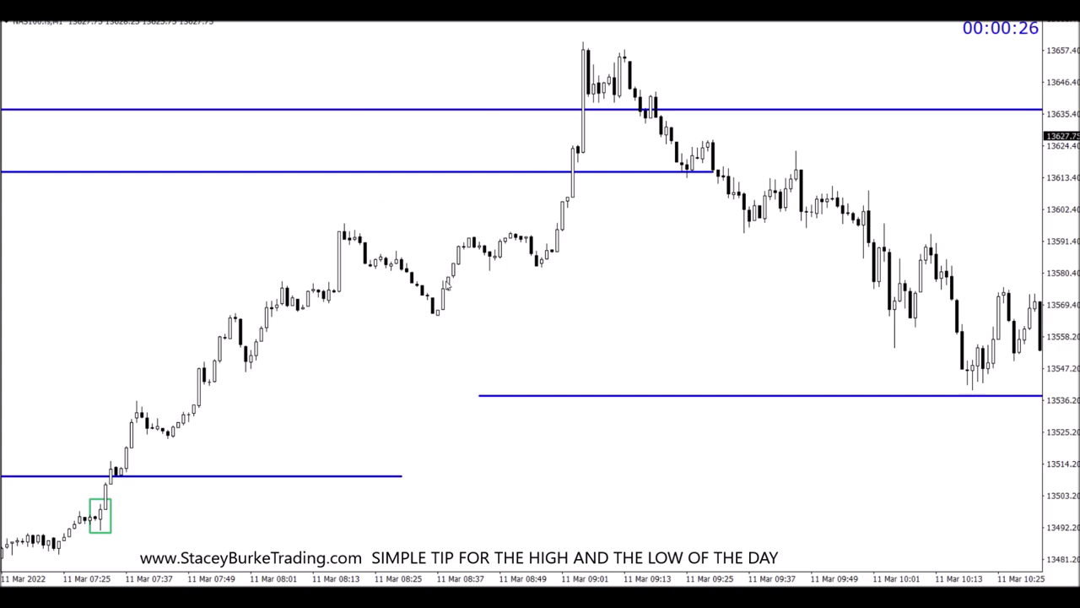
drag(424, 312, 926, 313)
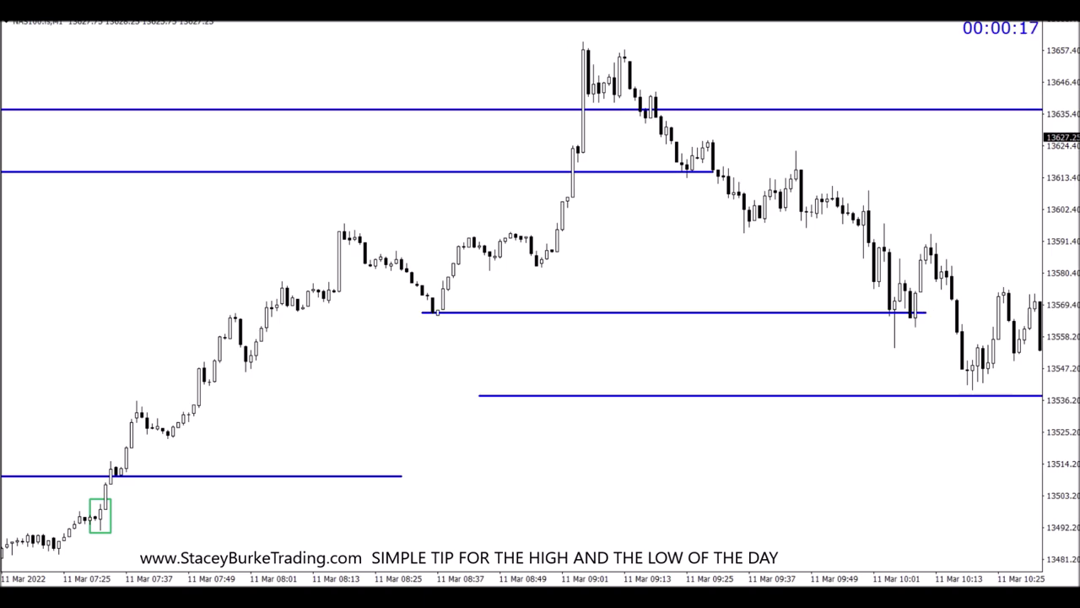
Step: Draw a horizontal line at about 13660 from the 11 March NAS100 swing high, extending past the latest candles
key(minus)
key(minus)
key(minus)
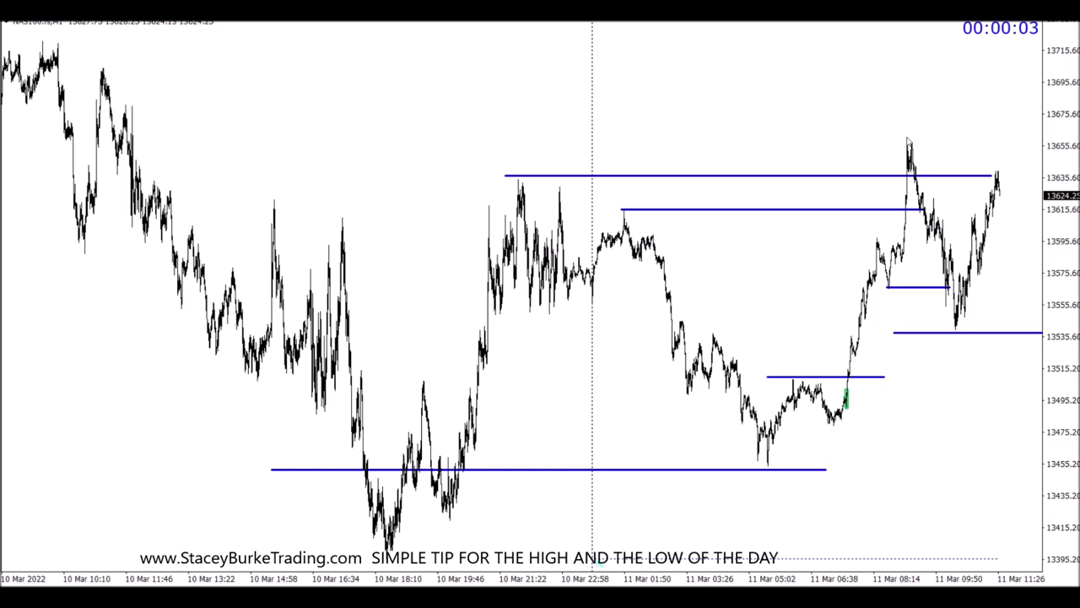
drag(812, 104, 646, 93)
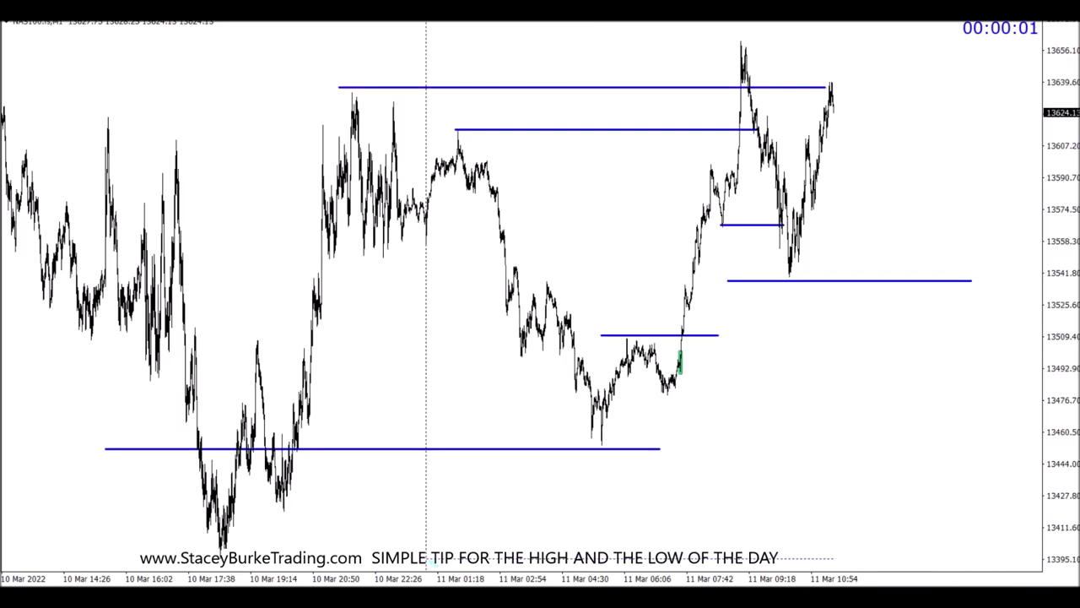
drag(741, 40, 981, 41)
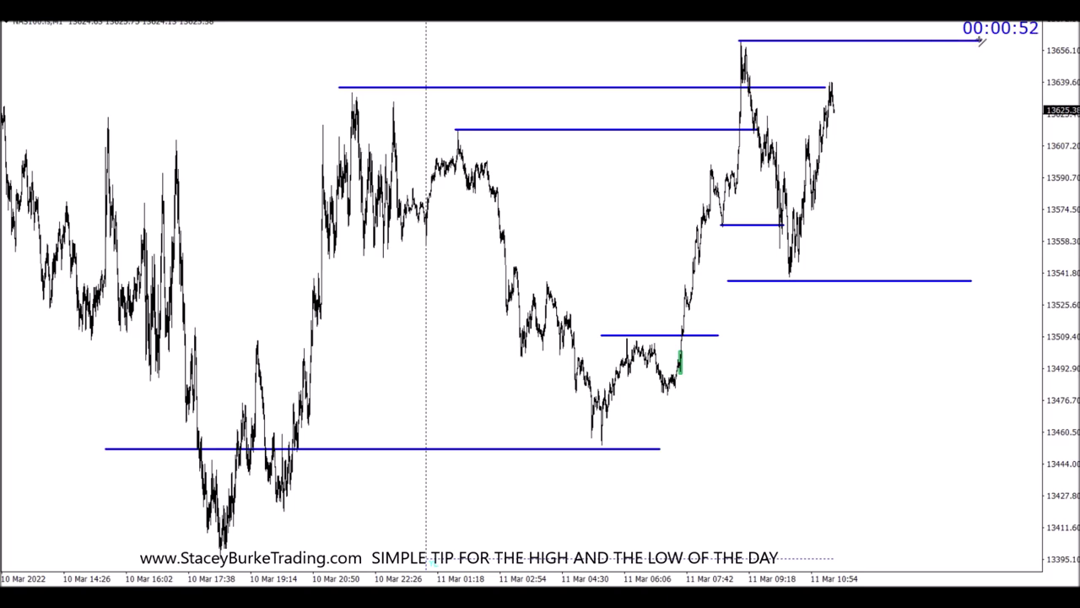
Step: Extend the line at about 13636 past the latest candles and compress the price scale to fit all marked levels
double_click(828, 87)
drag(828, 87, 872, 92)
drag(1049, 95, 1050, 244)
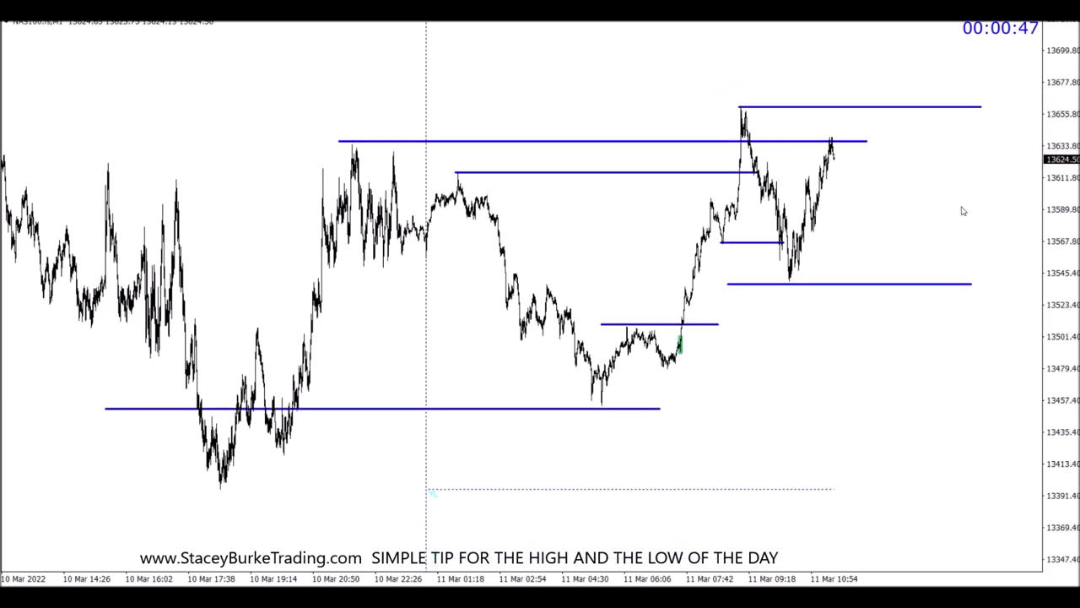